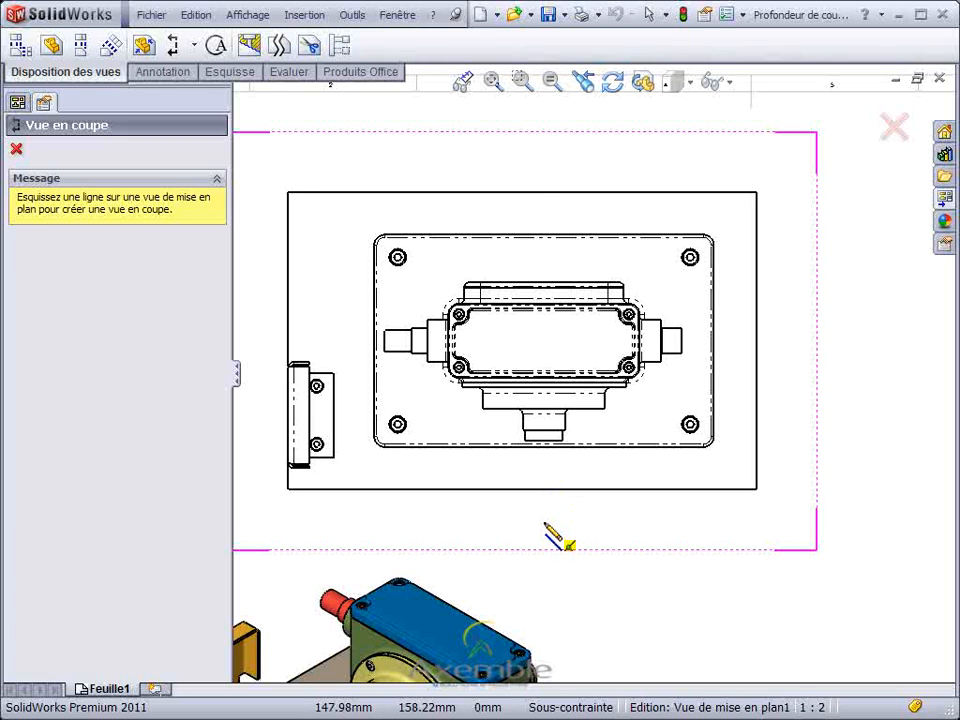
Step: Section the plan view along a vertical line through its centre, excluding the horizontal shaft from the cut and reversing the direction
{"action": "left_click", "coordinate": [544, 155]}
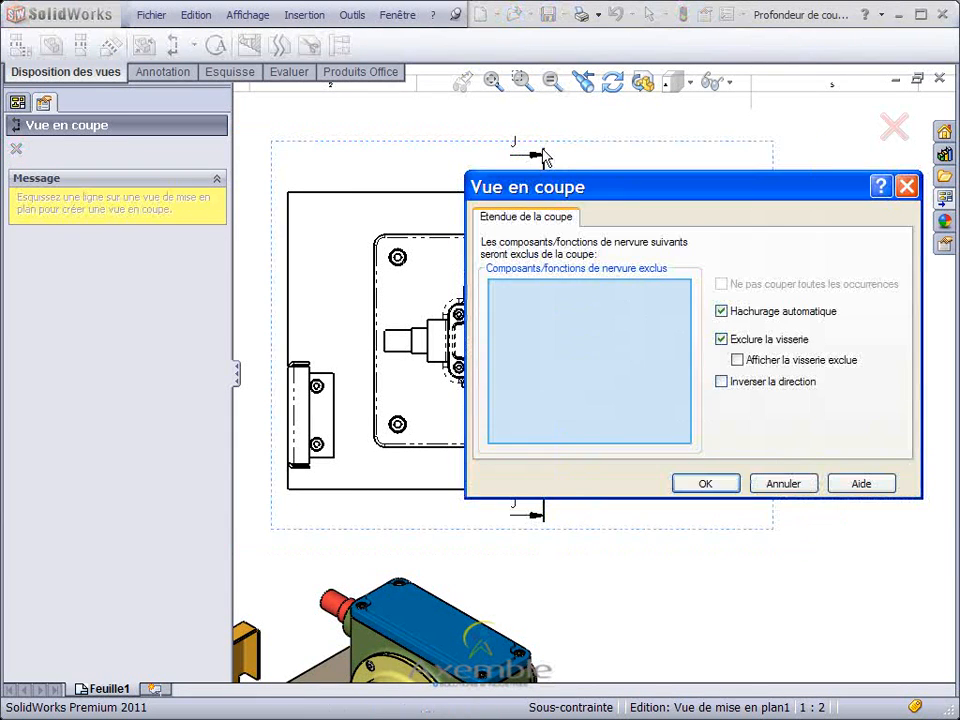
{"action": "left_click", "coordinate": [401, 354]}
{"action": "left_click", "coordinate": [721, 381]}
{"action": "left_click", "coordinate": [714, 483]}
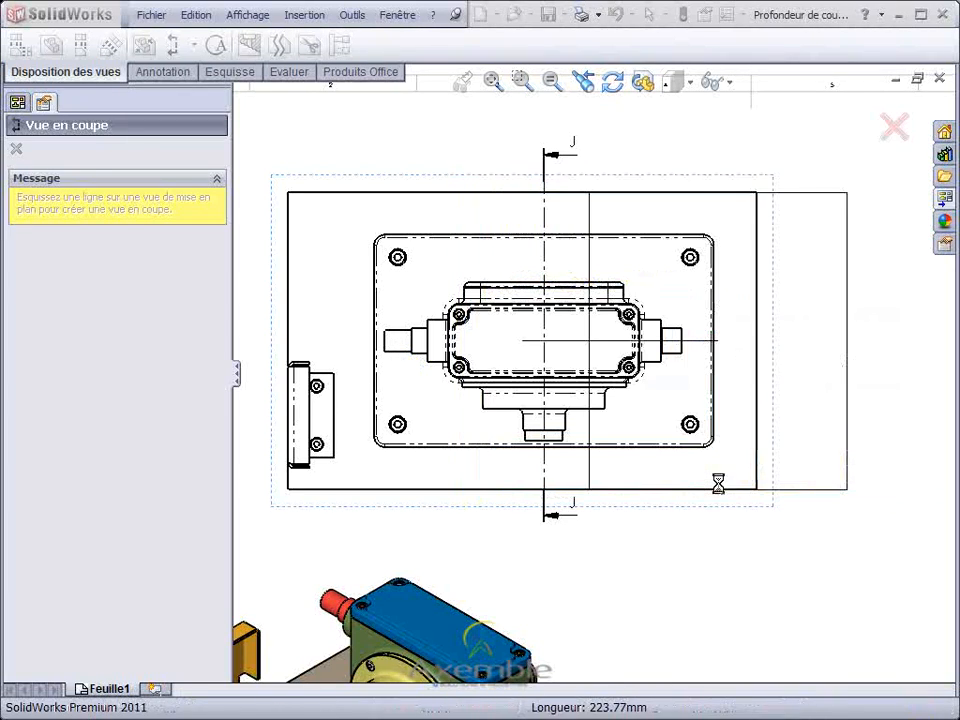
Step: Place the section view beside the plan view and label its section line A
{"action": "key", "text": "f"}
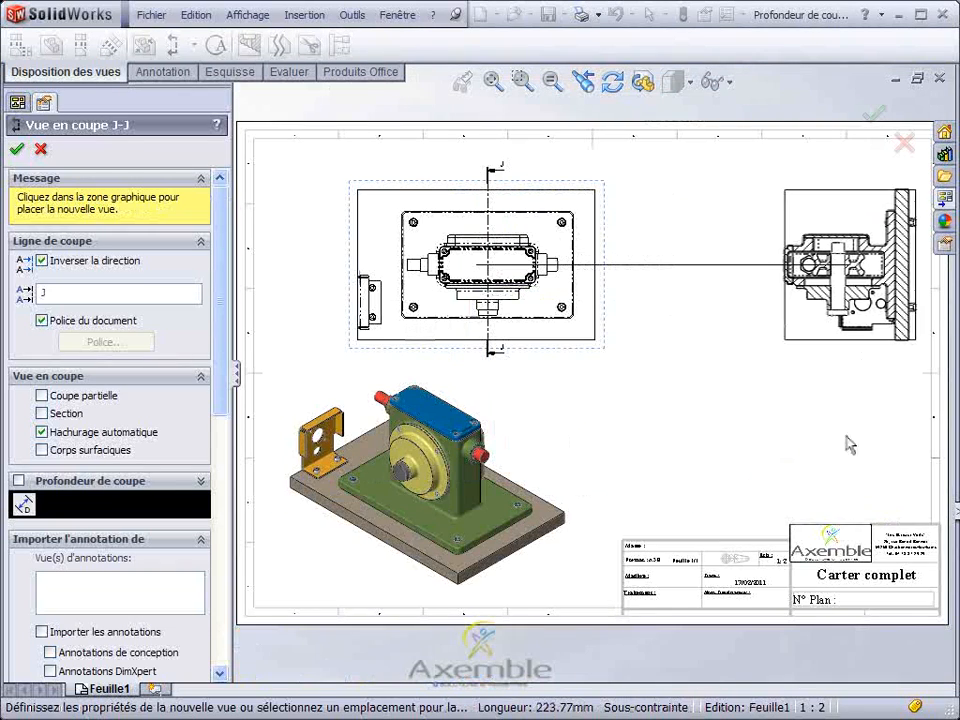
{"action": "left_click", "coordinate": [735, 390]}
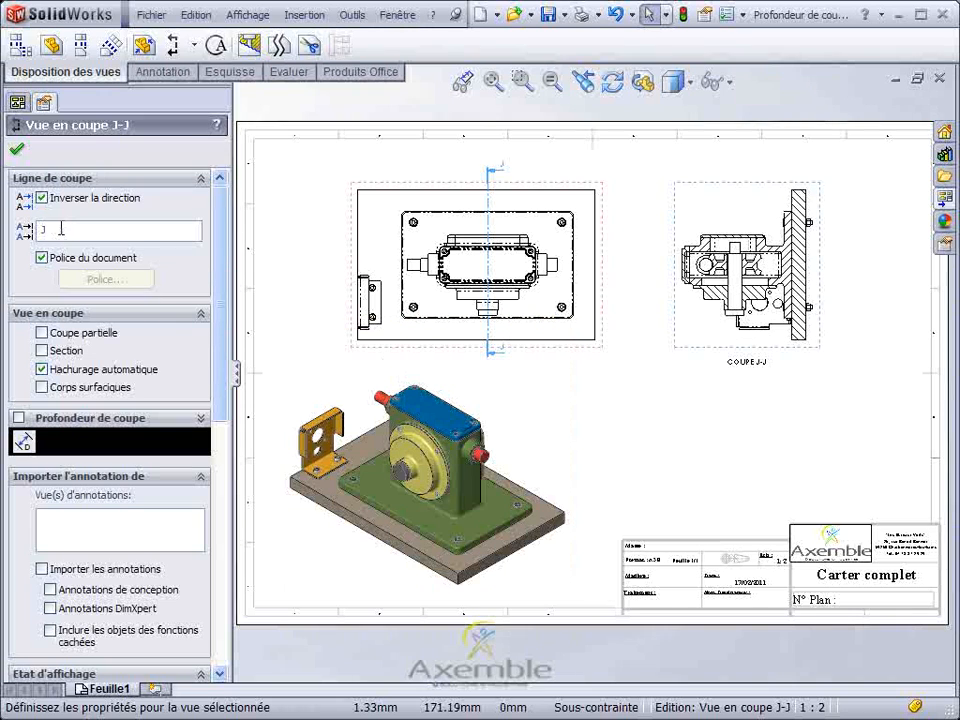
{"action": "type", "text": "A"}
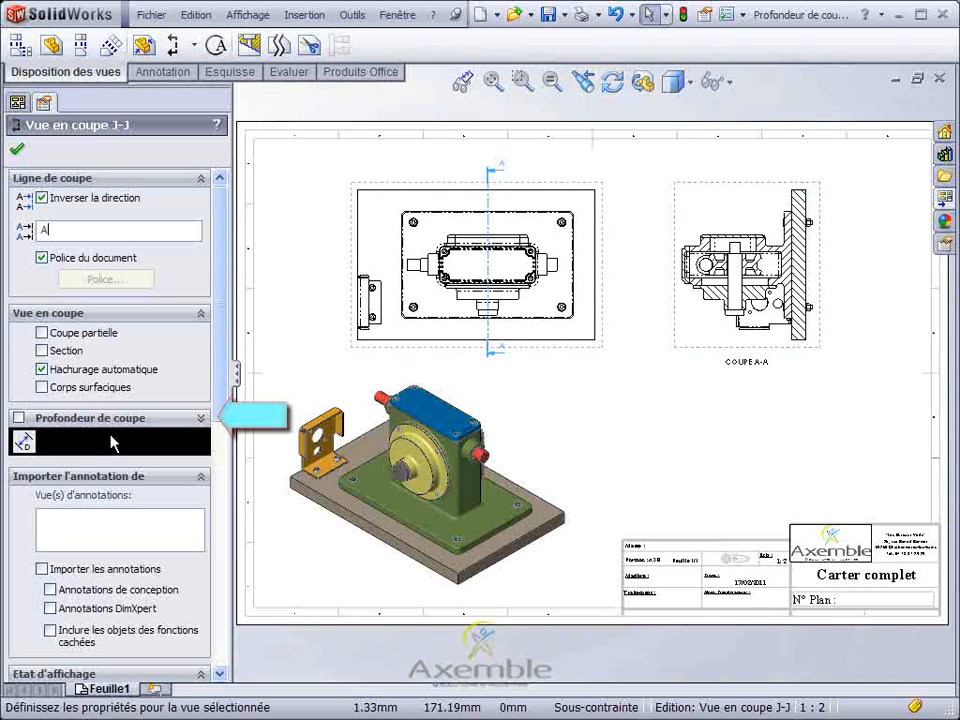
Step: Enable the section depth limit, move the depth plane to about 50 mm from the section line and preview it
{"action": "left_click", "coordinate": [18, 418]}
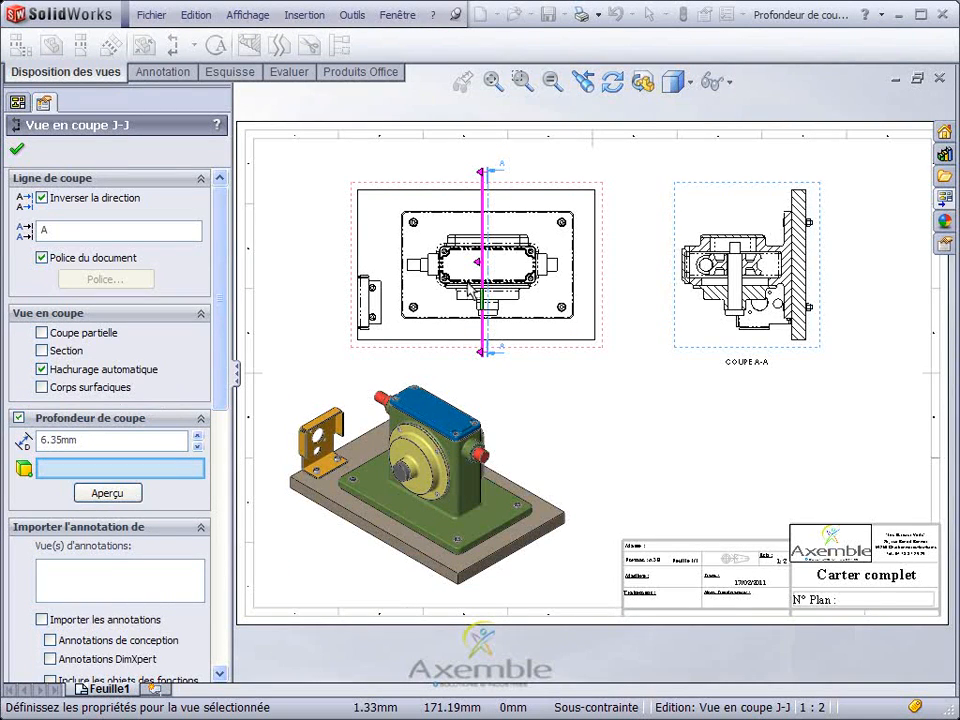
{"action": "scroll", "coordinate": [420, 250], "scroll_direction": "up", "scroll_amount": 2}
{"action": "left_click_drag", "start_coordinate": [492, 268], "coordinate": [446, 268]}
{"action": "left_click", "coordinate": [122, 494]}
Step: Set the section view's depth to exactly 50 mm
{"action": "left_click_drag", "start_coordinate": [133, 440], "coordinate": [45, 440]}
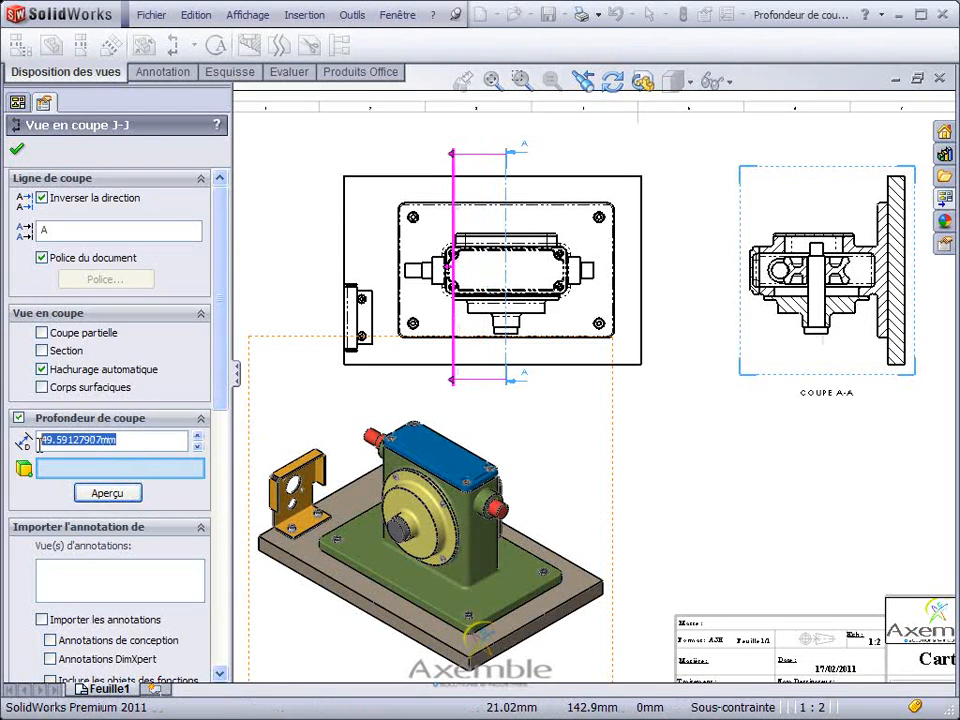
{"action": "type", "text": "5"}
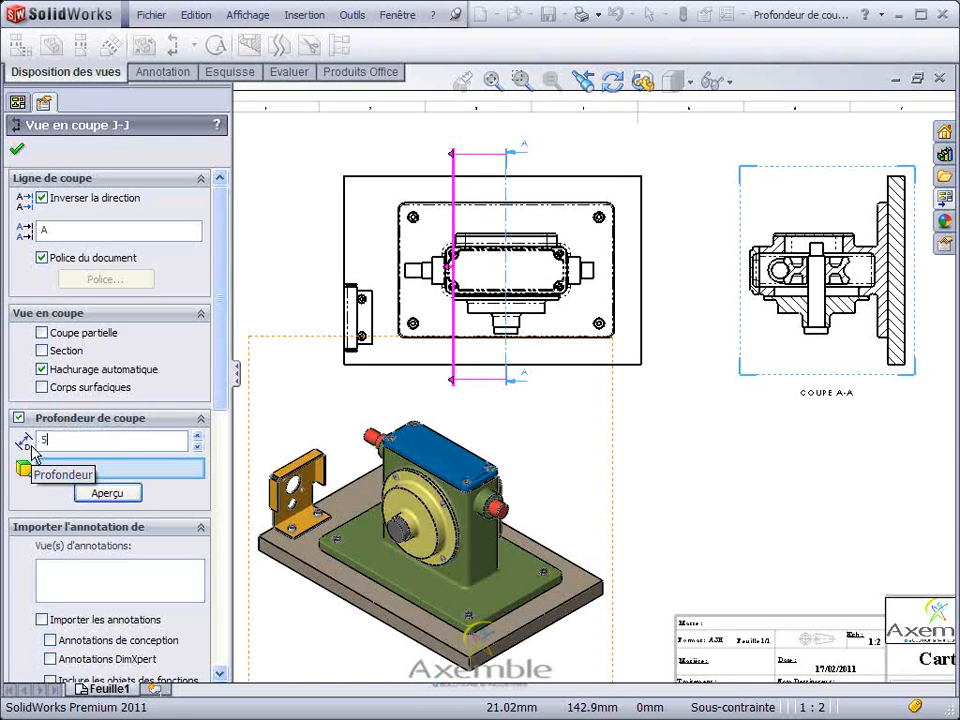
{"action": "type", "text": "0"}
{"action": "key", "text": "Return"}
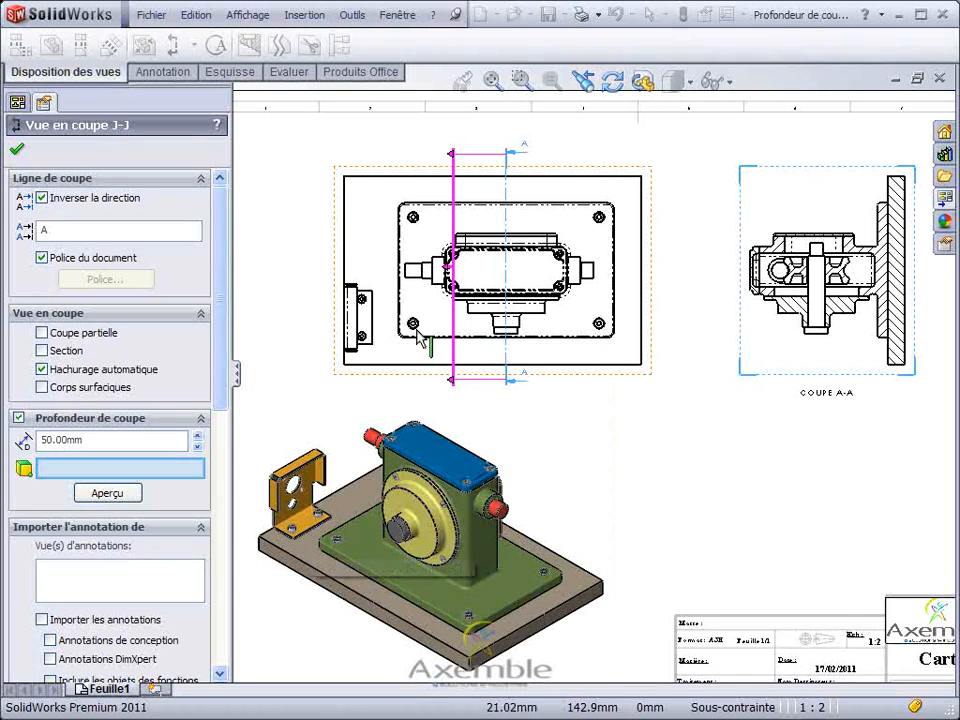
Step: Use a vertex on the base flange's lower-left screw as the section depth reference, preview the cut and accept the view
{"action": "scroll", "coordinate": [418, 333], "scroll_direction": "down", "scroll_amount": 3}
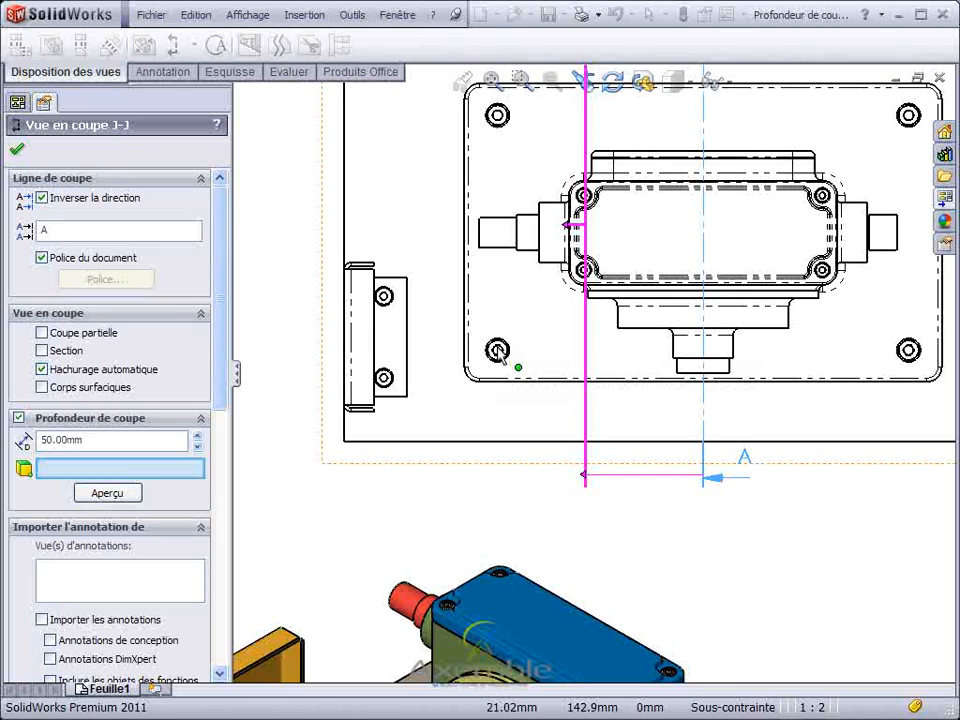
{"action": "left_click", "coordinate": [495, 349]}
{"action": "scroll", "coordinate": [592, 372], "scroll_direction": "up", "scroll_amount": 4}
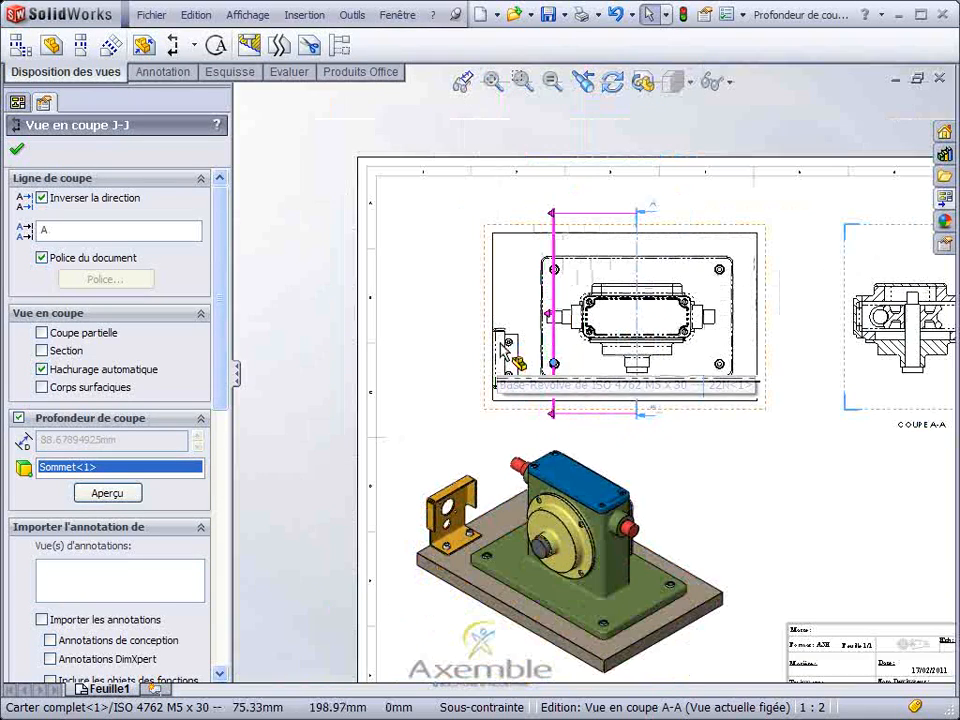
{"action": "scroll", "coordinate": [742, 390], "scroll_direction": "up", "scroll_amount": 1}
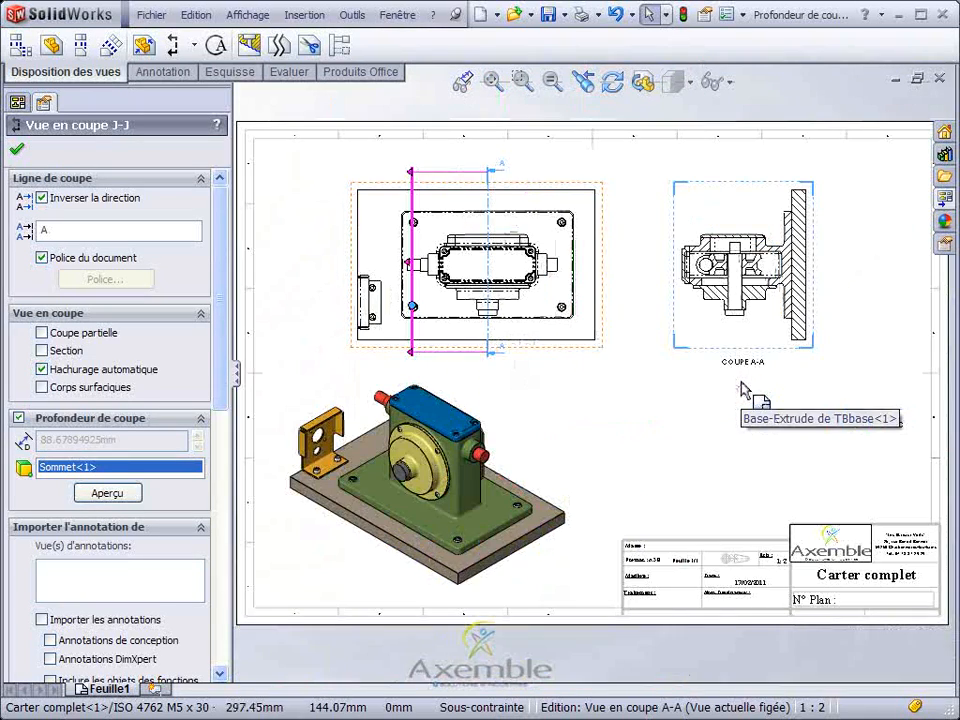
{"action": "left_click", "coordinate": [125, 495]}
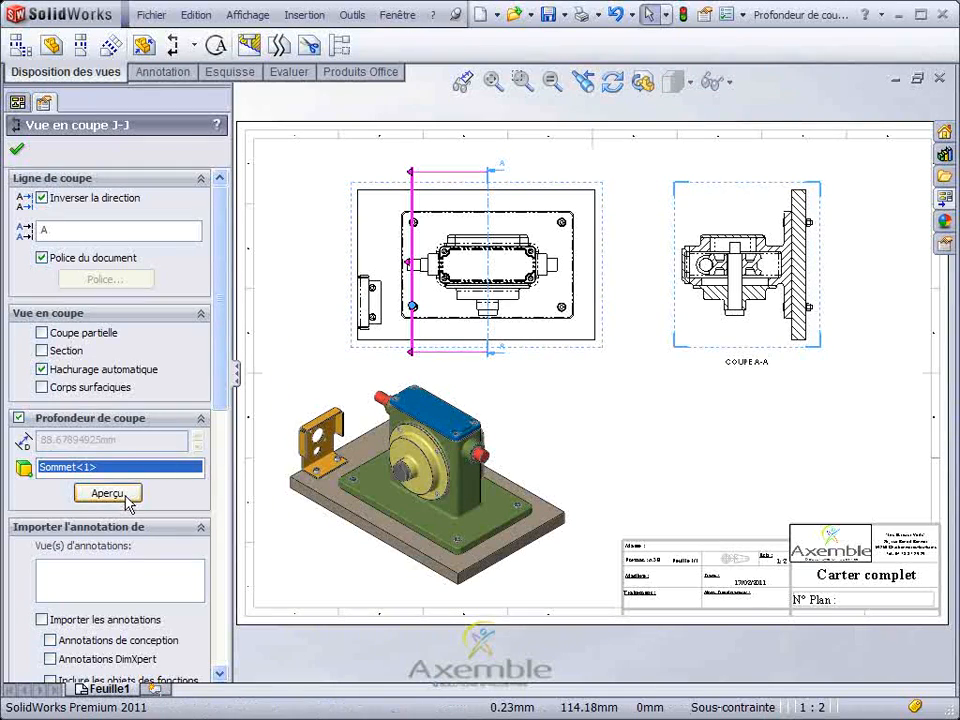
{"action": "left_click", "coordinate": [17, 149]}
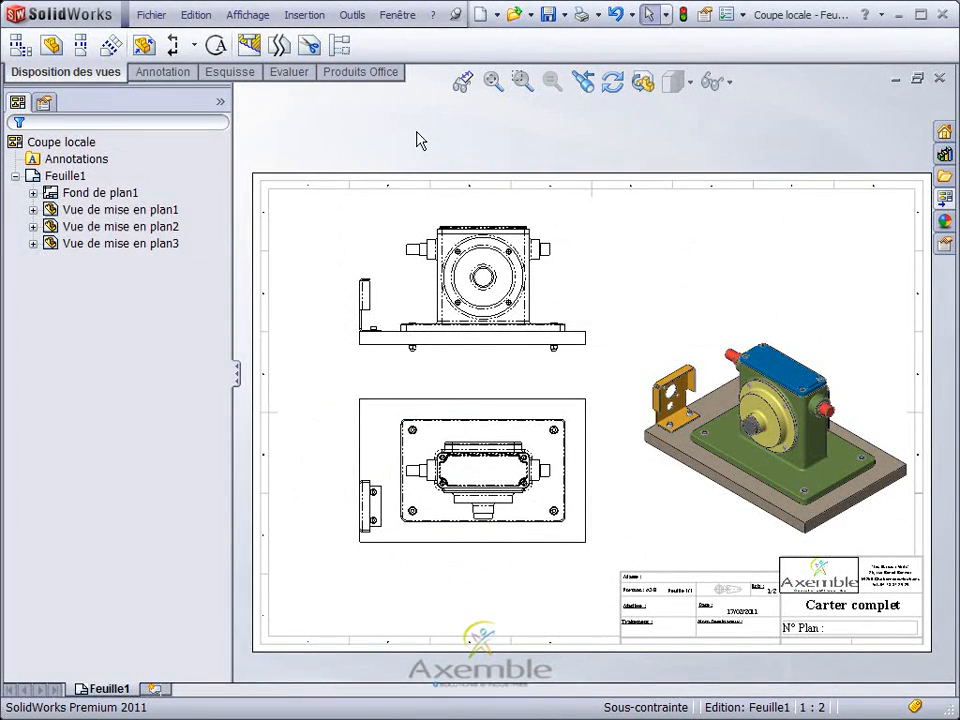
Step: Start a broken-out section with a closed spline around the housing's upper-right area in the front view, excluding the offset shaft from the cut
{"action": "left_click", "coordinate": [249, 46]}
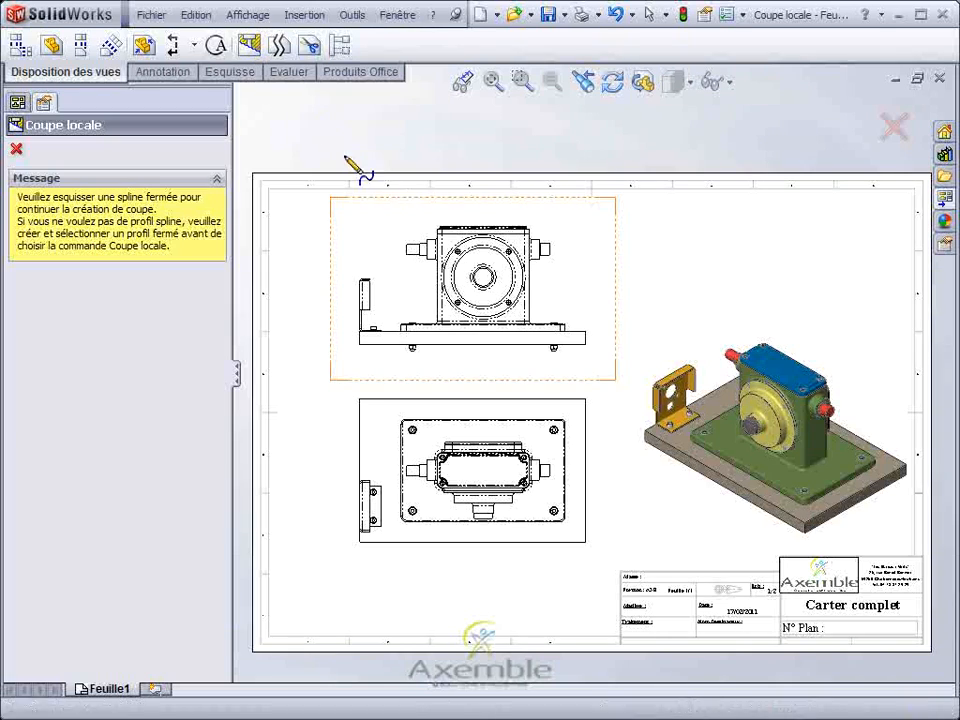
{"action": "scroll", "coordinate": [537, 225], "scroll_direction": "down", "scroll_amount": 2}
{"action": "scroll", "coordinate": [537, 225], "scroll_direction": "down", "scroll_amount": 2}
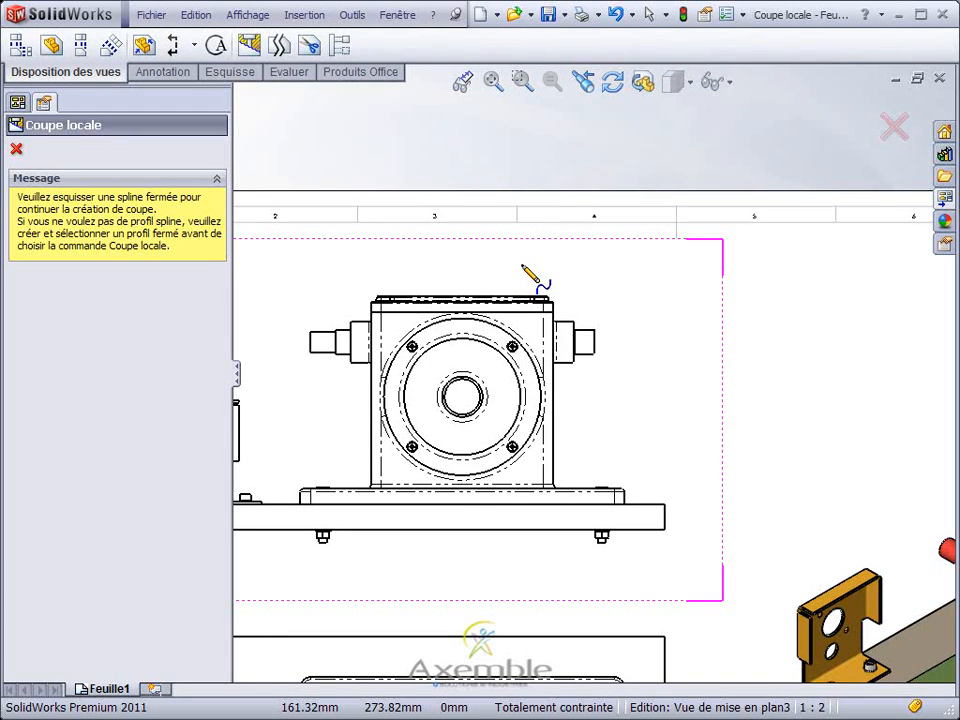
{"action": "left_click", "coordinate": [492, 265]}
{"action": "left_click", "coordinate": [460, 349]}
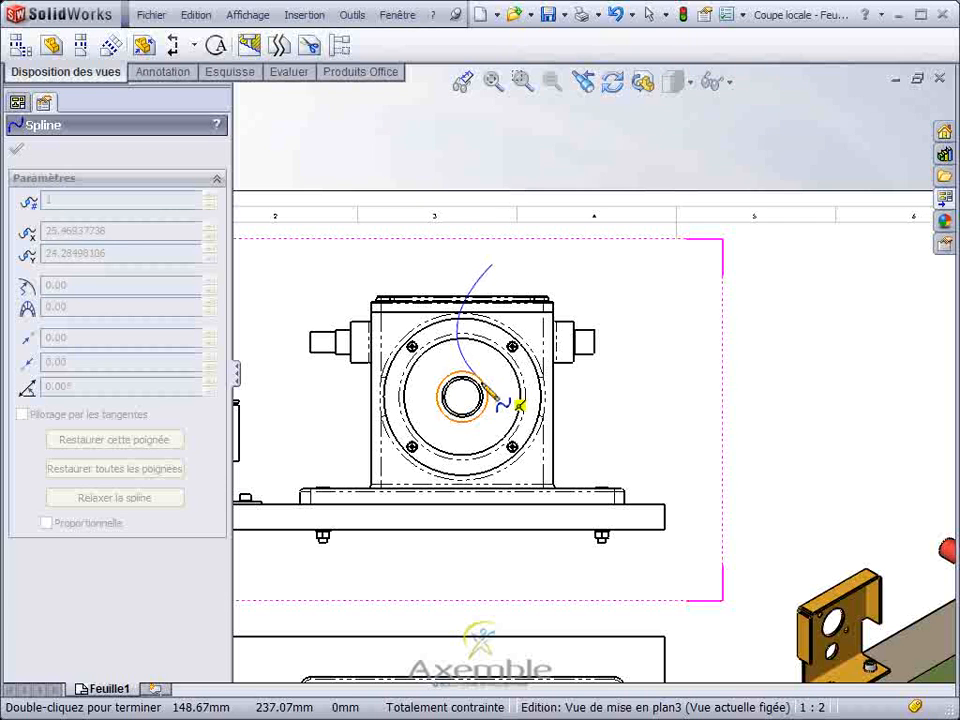
{"action": "left_click", "coordinate": [618, 388]}
{"action": "left_click", "coordinate": [492, 265]}
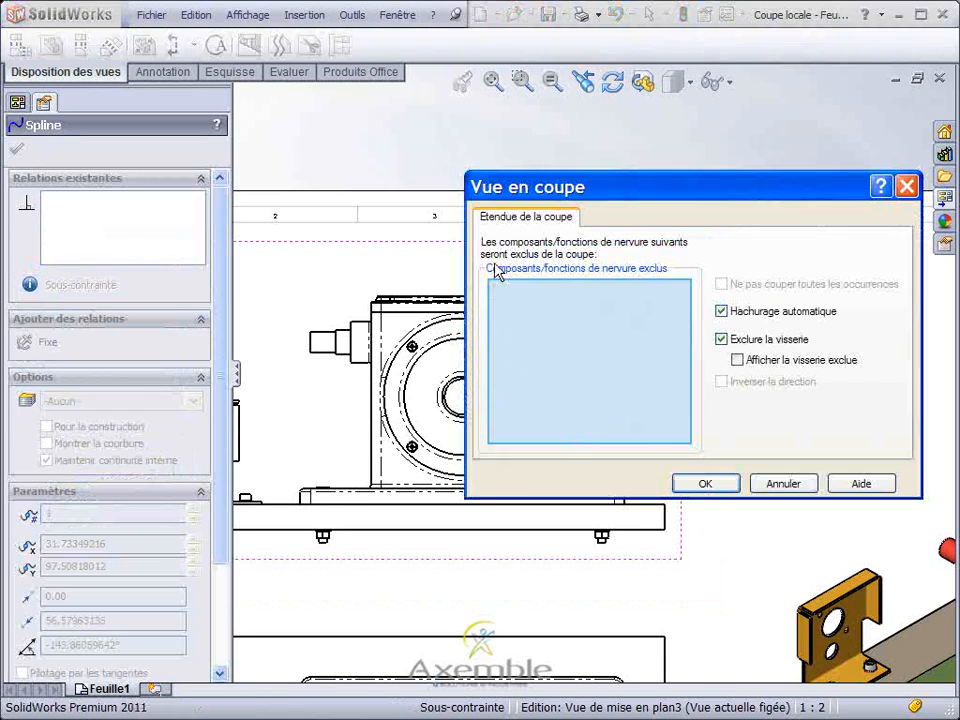
{"action": "left_click", "coordinate": [319, 342]}
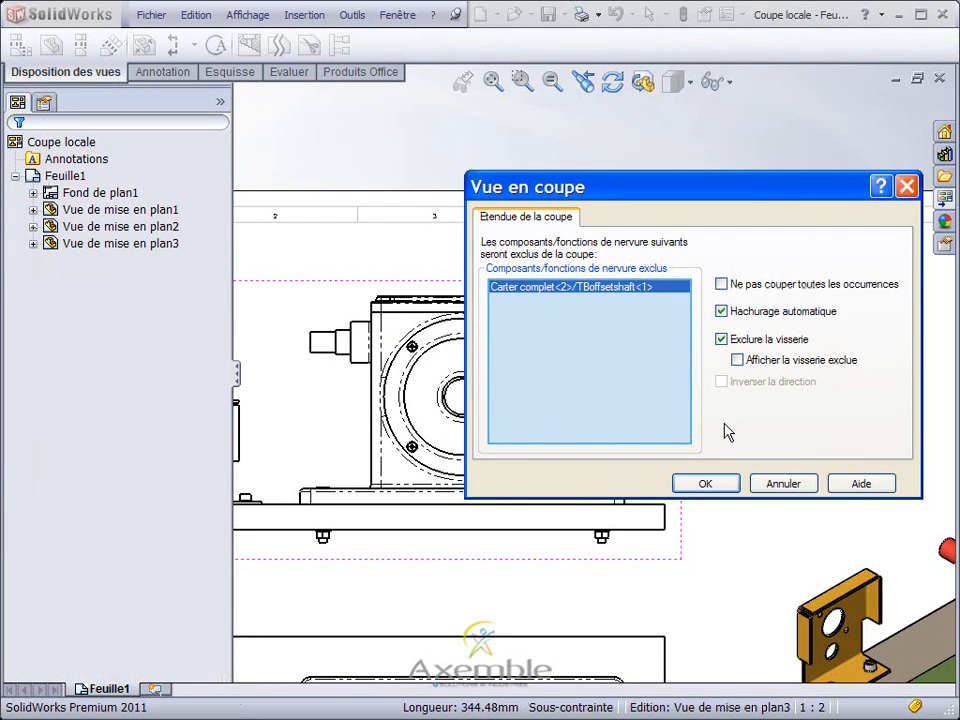
{"action": "left_click", "coordinate": [705, 484]}
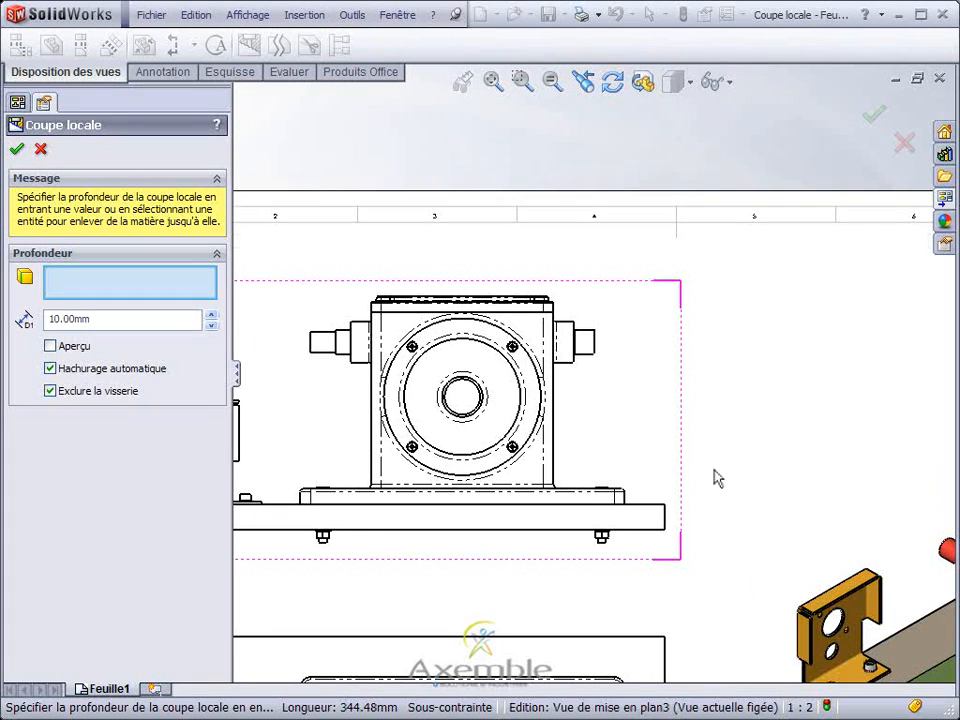
Step: Turn on the preview for the broken-out section depth with both orthographic views in sight
{"action": "scroll", "coordinate": [716, 478], "scroll_direction": "up", "scroll_amount": 2}
{"action": "mouse_move", "coordinate": [718, 480]}
{"action": "middle_mouse_down"}
{"action": "mouse_move", "coordinate": [687, 304]}
{"action": "mouse_move", "coordinate": [671, 274]}
{"action": "middle_mouse_up"}
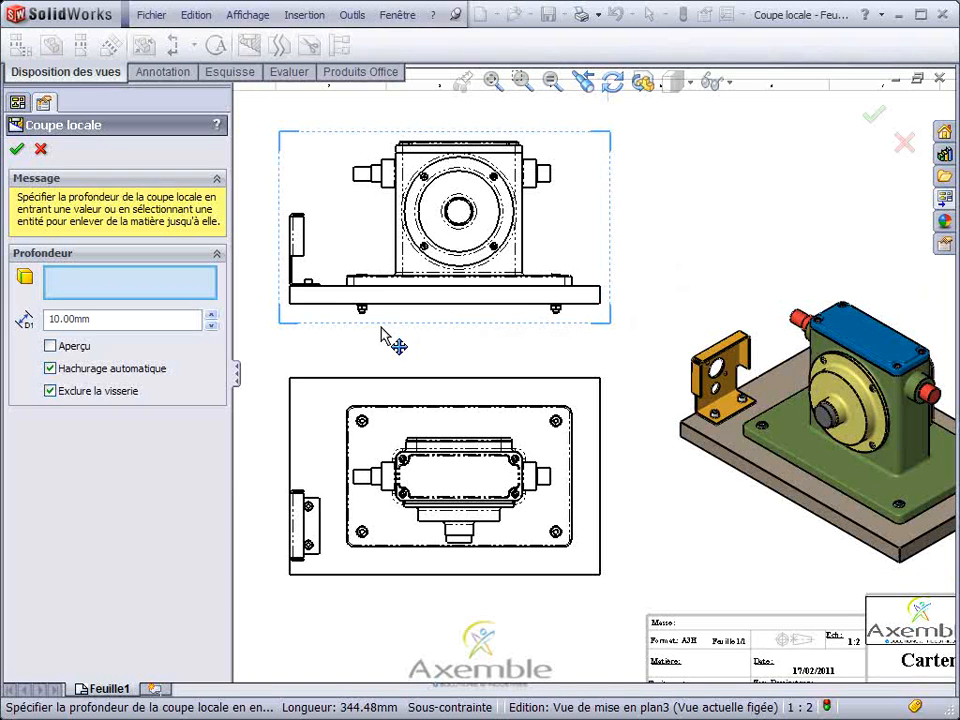
{"action": "left_click_drag", "start_coordinate": [110, 321], "coordinate": [38, 320]}
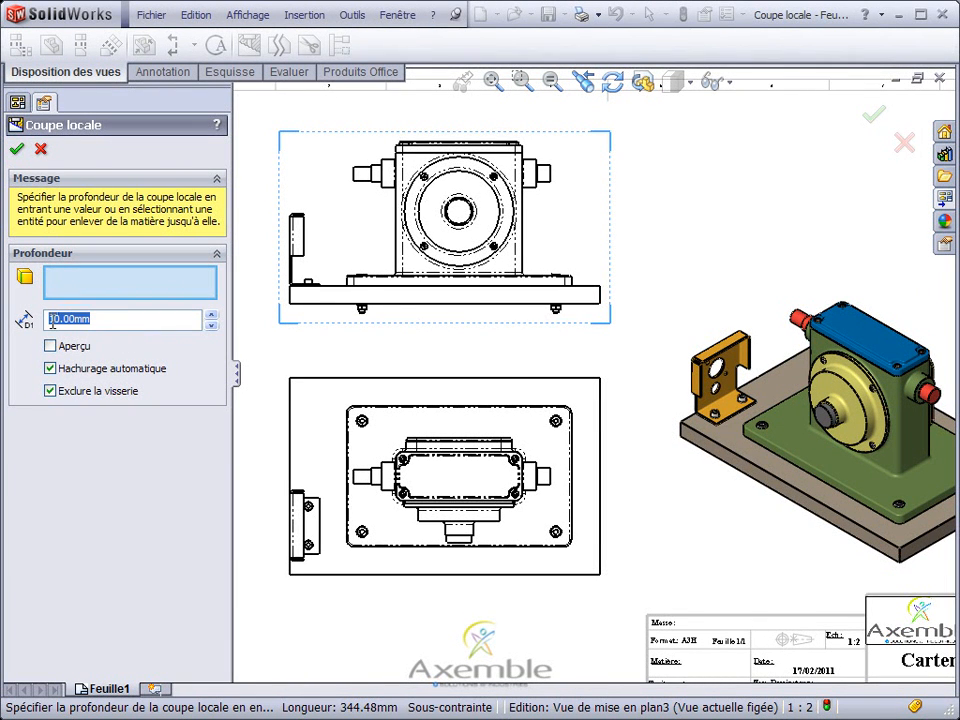
{"action": "left_click", "coordinate": [50, 345]}
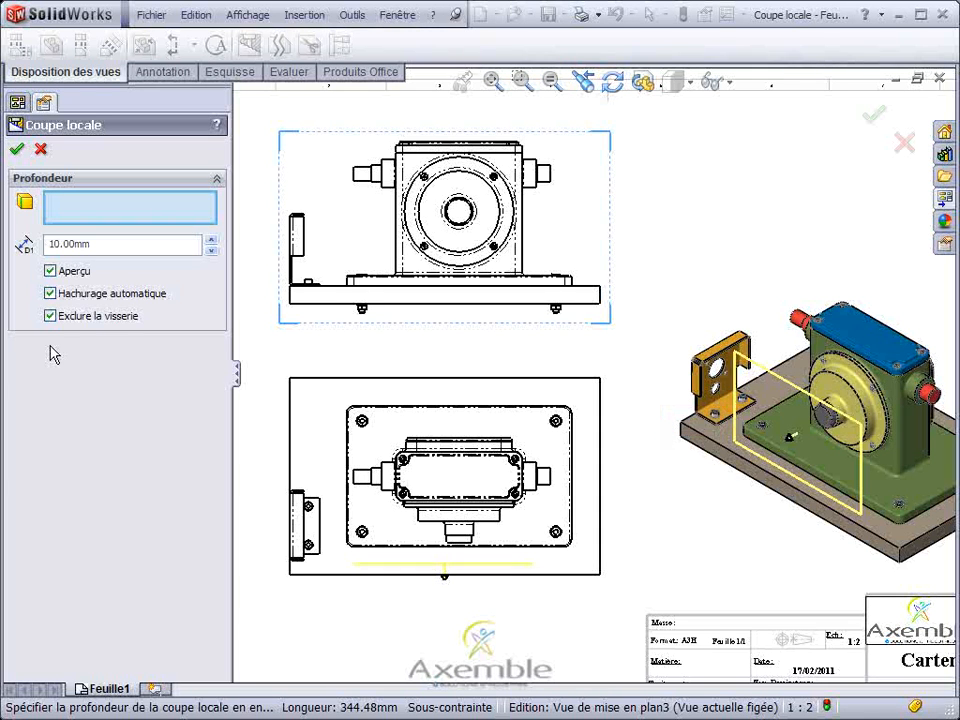
Step: Raise the broken-out section depth in 10 mm increments up to 80 mm
{"action": "left_click", "coordinate": [212, 239]}
{"action": "left_click", "coordinate": [212, 239]}
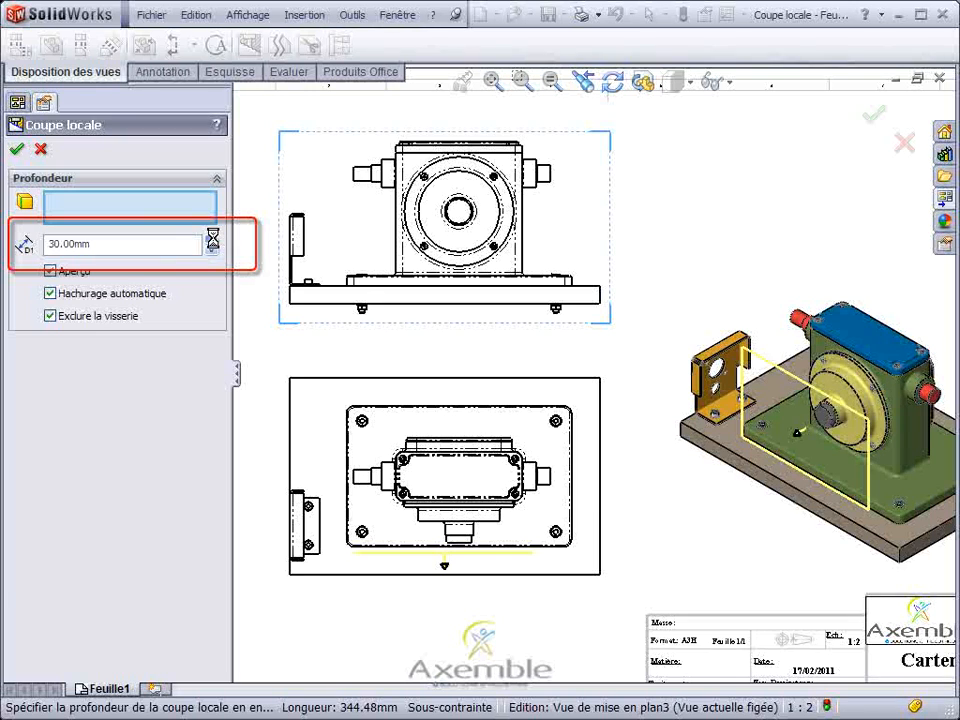
{"action": "left_click", "coordinate": [212, 239]}
{"action": "left_click", "coordinate": [212, 239]}
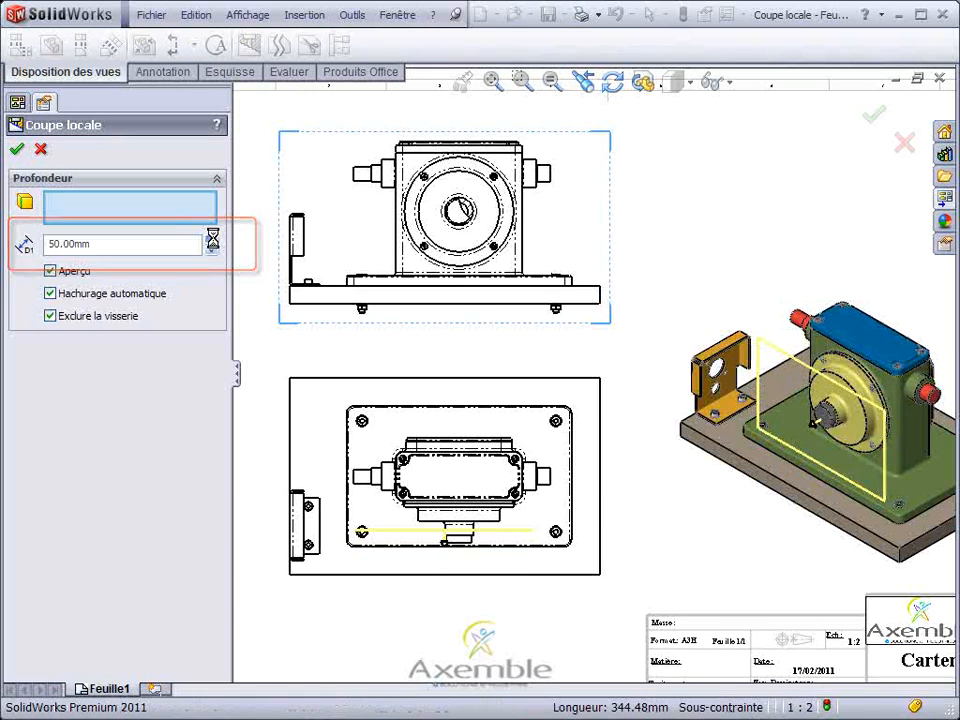
{"action": "left_click", "coordinate": [212, 239]}
{"action": "left_click", "coordinate": [212, 239]}
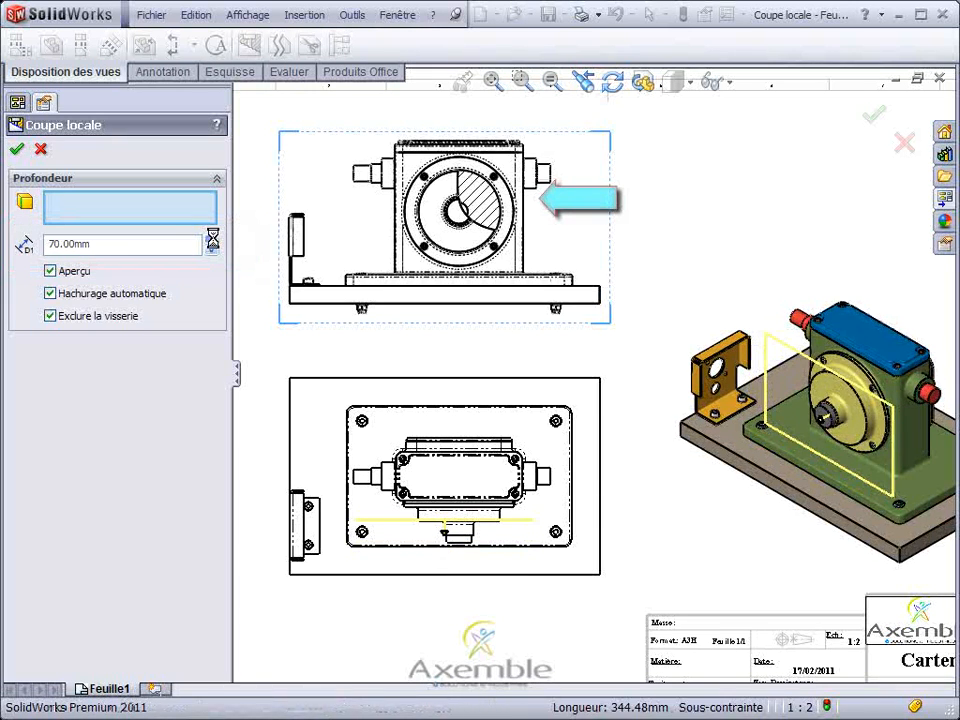
{"action": "left_click", "coordinate": [212, 239]}
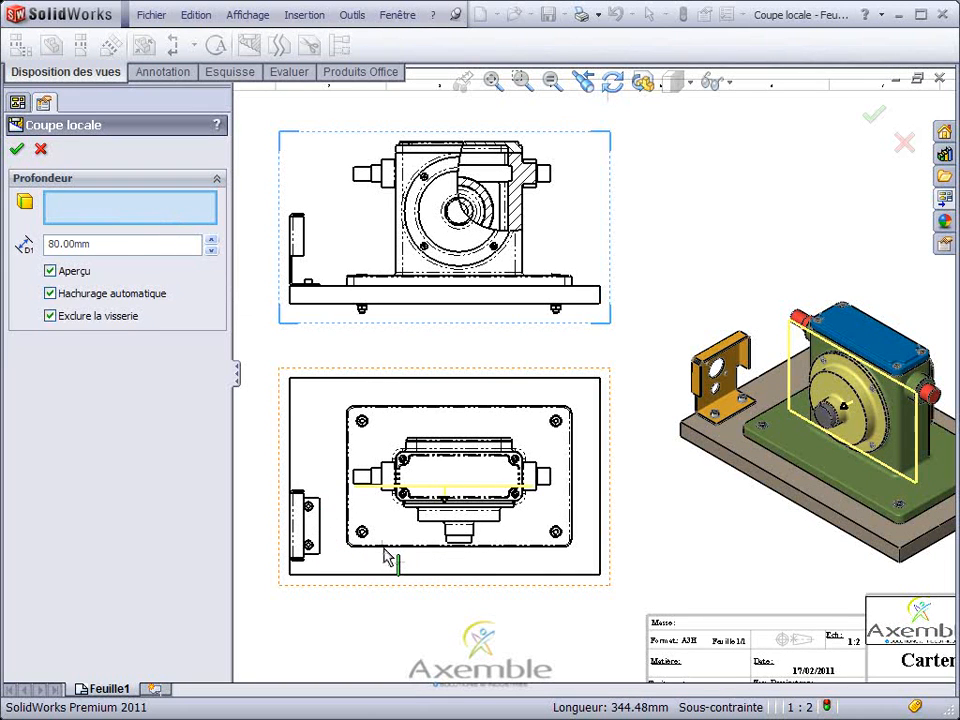
Step: Use the horizontal shaft's silhouette edge in the plan view as the depth reference and accept the broken-out section
{"action": "left_click", "coordinate": [548, 489]}
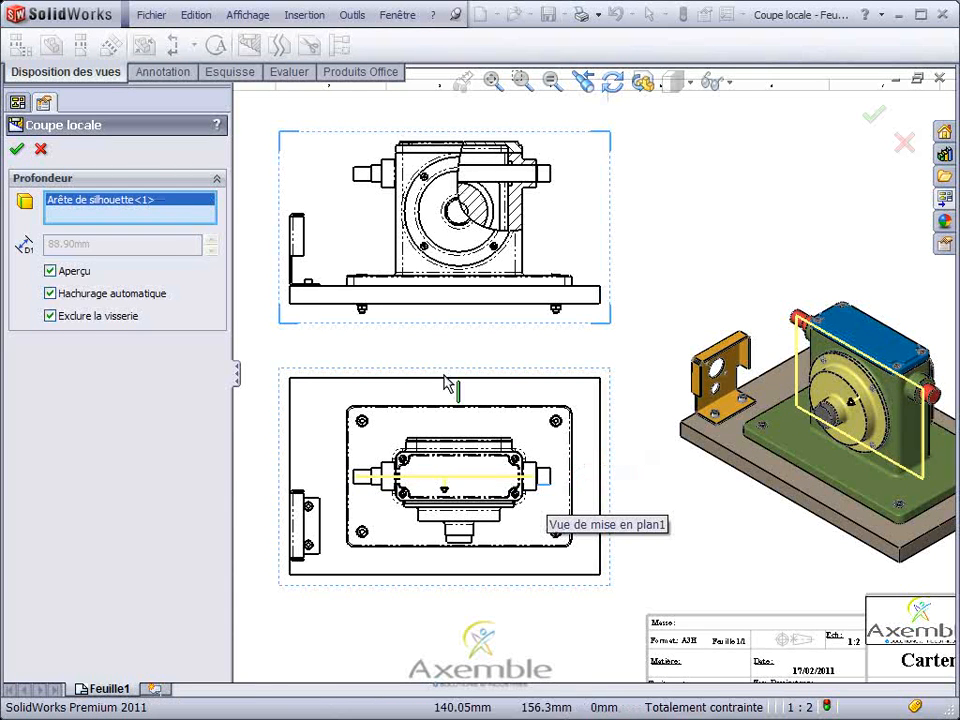
{"action": "left_click", "coordinate": [16, 152]}
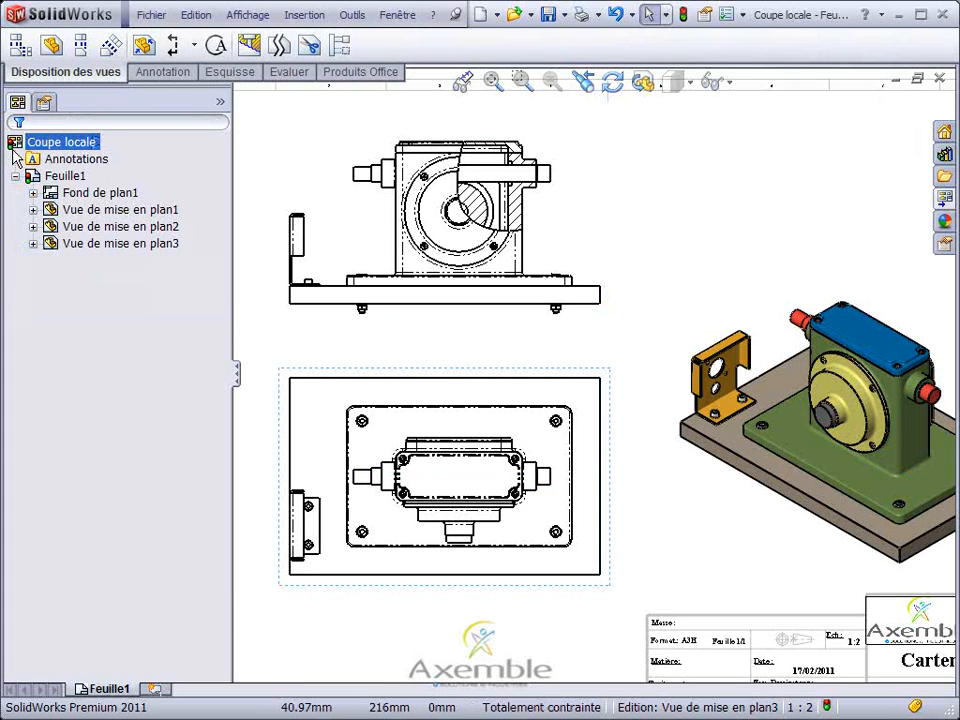
Step: Edit the sketch of Coupe locale3 under Vue de mise en plan3, moving the spline's lowest point downward to enlarge the cut-away area, and exit the sketch
{"action": "left_click", "coordinate": [33, 244]}
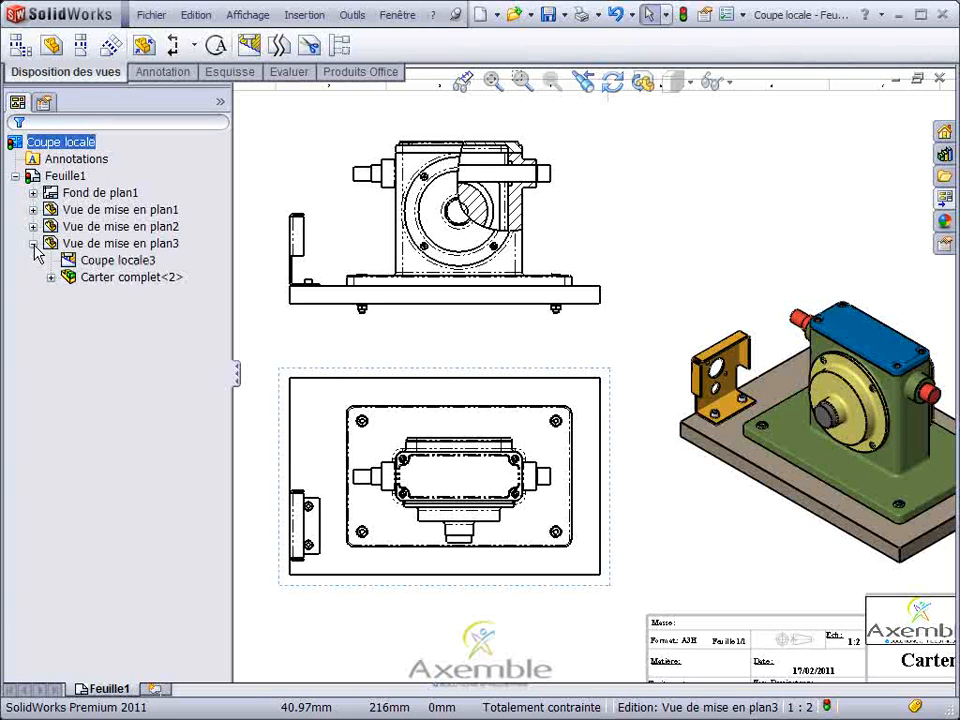
{"action": "left_click", "coordinate": [102, 262]}
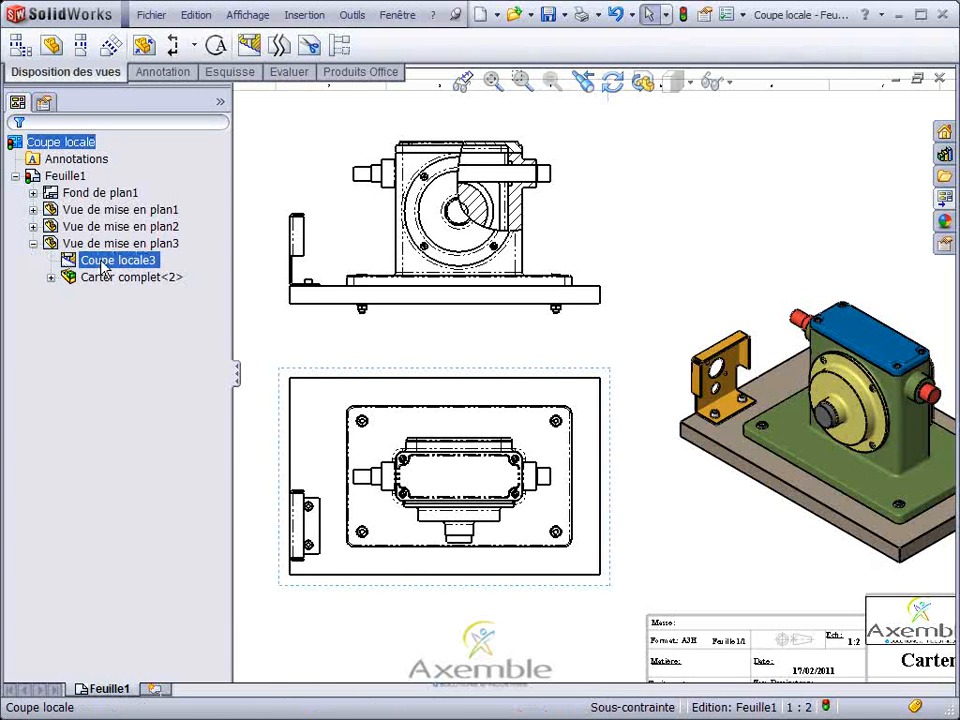
{"action": "right_click", "coordinate": [110, 263]}
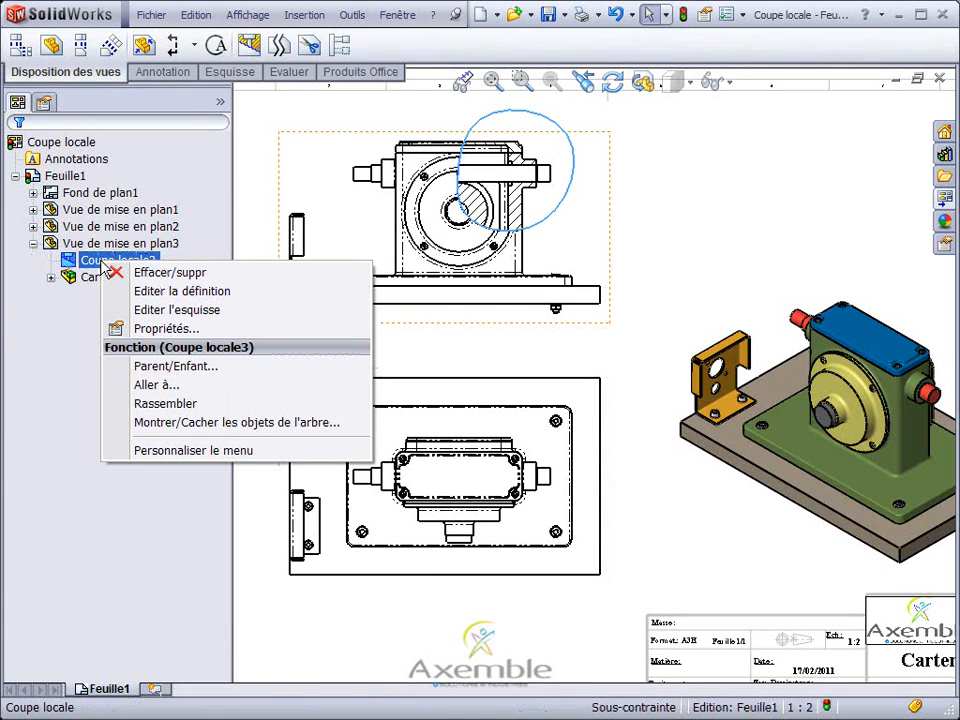
{"action": "left_click", "coordinate": [146, 310]}
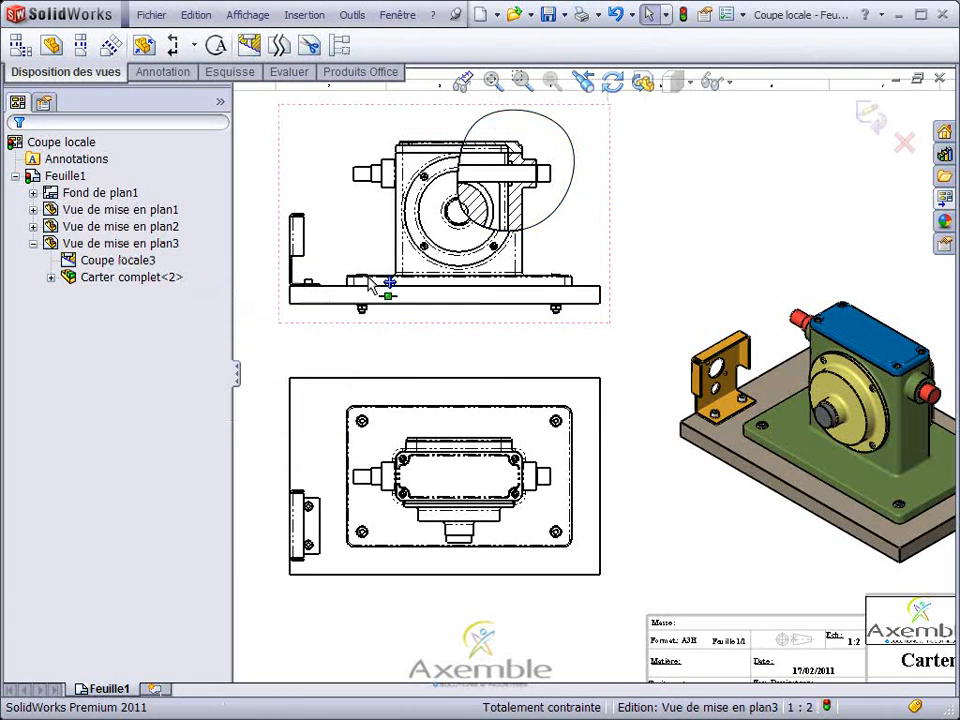
{"action": "left_click", "coordinate": [572, 170]}
{"action": "left_click_drag", "start_coordinate": [537, 232], "coordinate": [537, 258]}
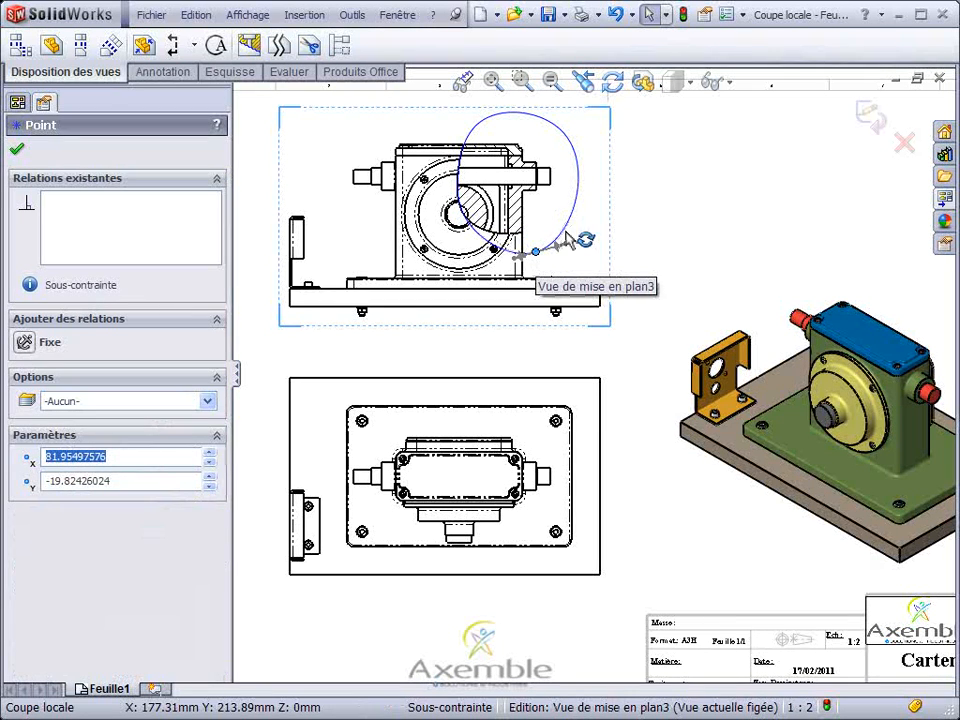
{"action": "left_click", "coordinate": [574, 231]}
{"action": "left_click", "coordinate": [872, 118]}
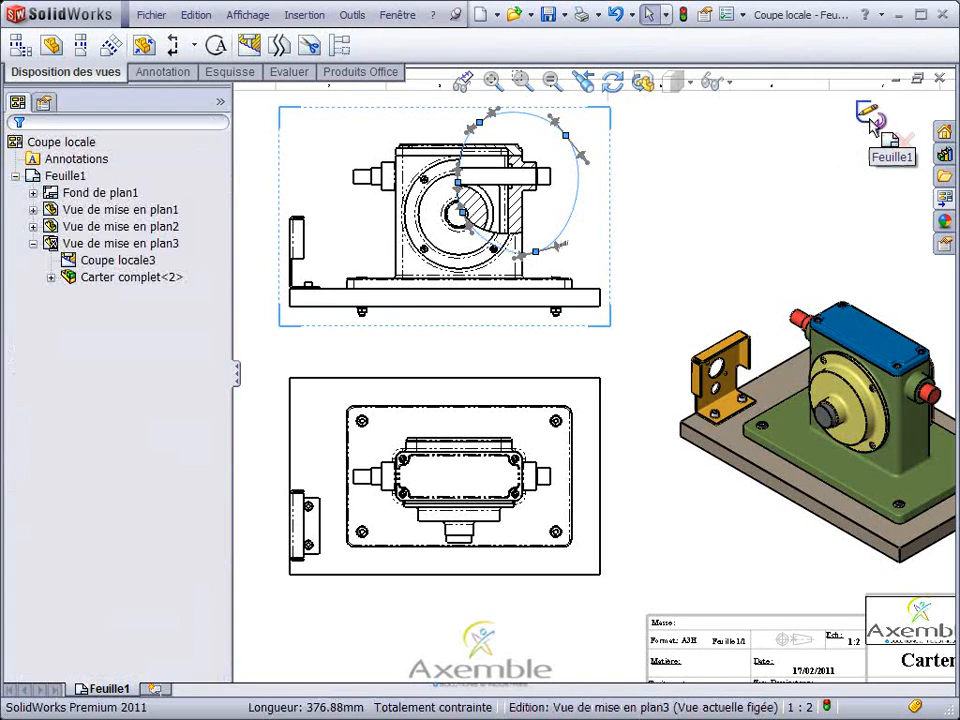
{"action": "left_click", "coordinate": [648, 200]}
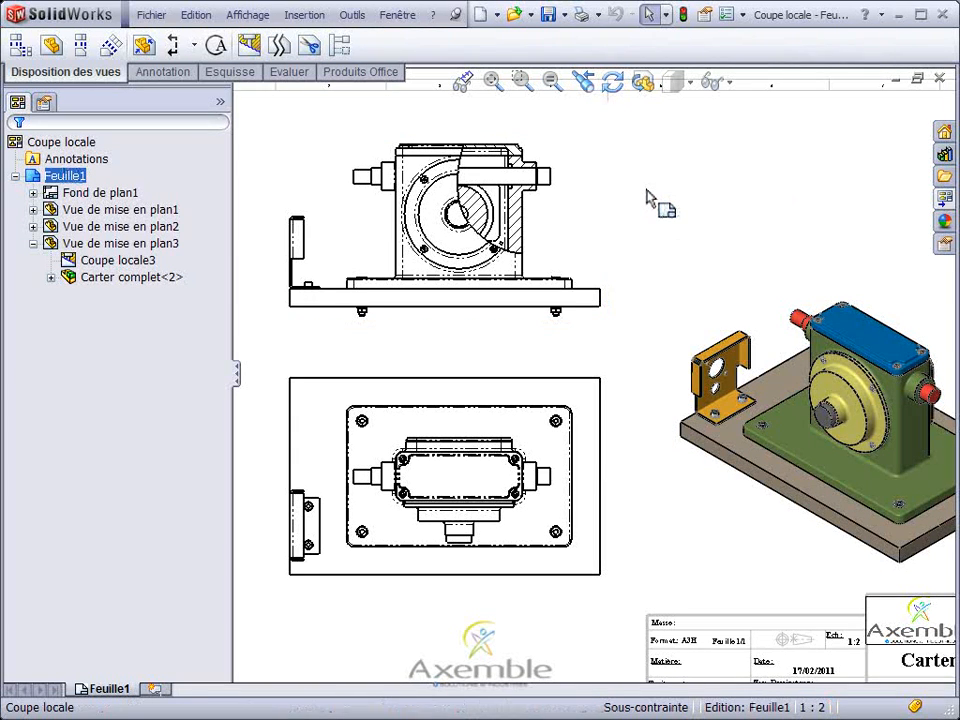